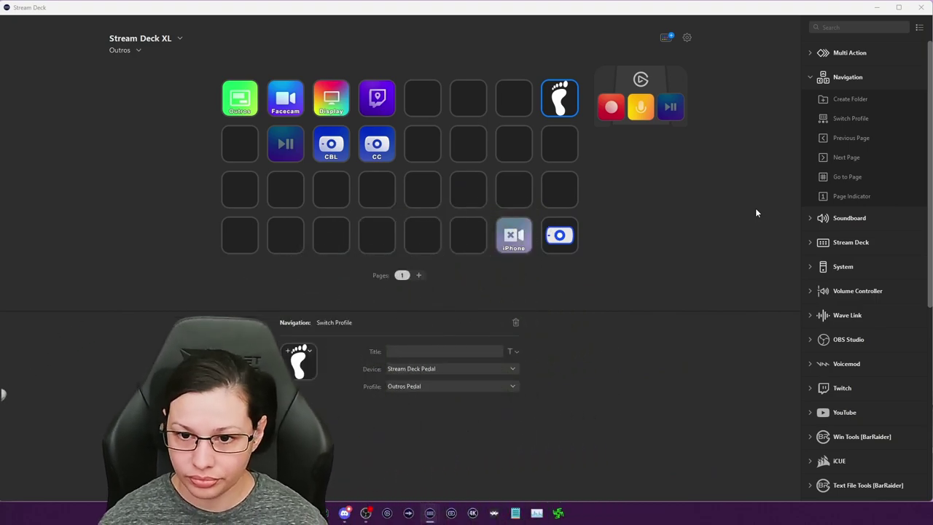
Switch the configured device to the Stream Deck +
left_click(146, 39)
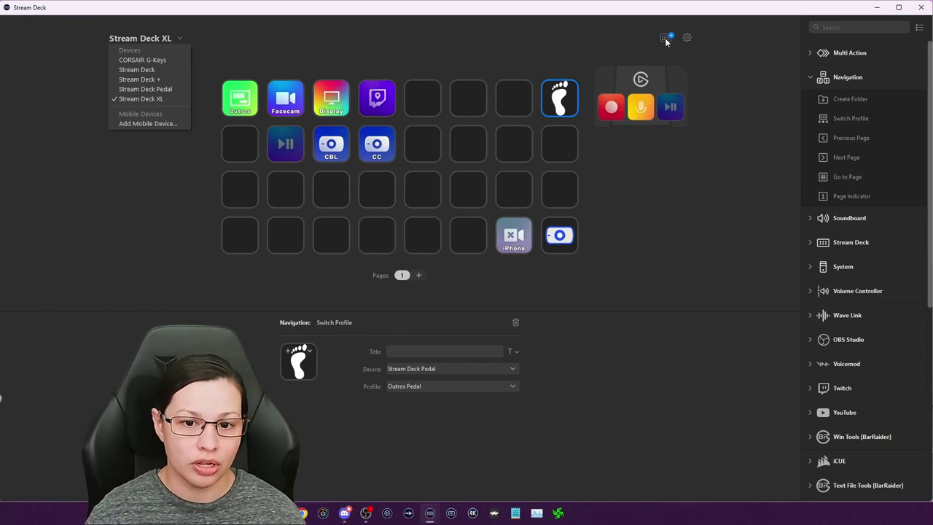
left_click(134, 39)
left_click(134, 40)
left_click(139, 79)
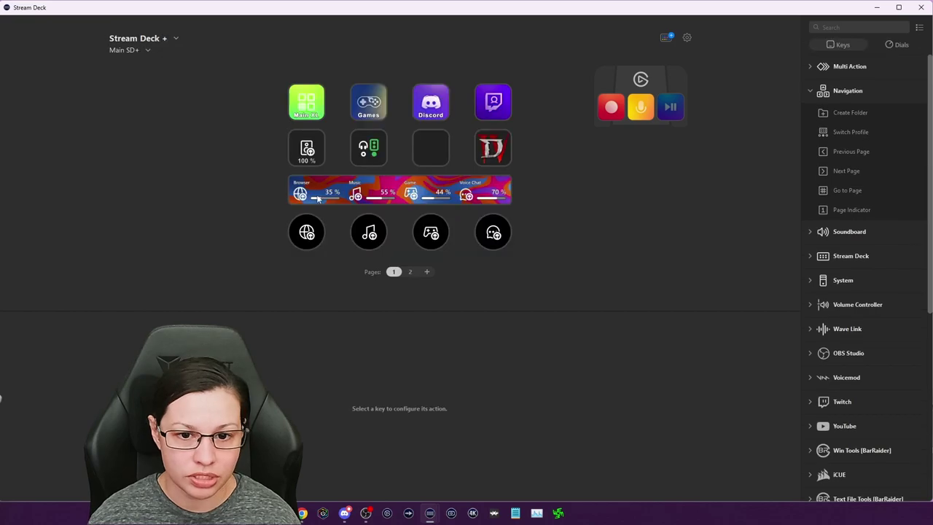
Add a Switch Profile action to the empty key beside the Diablo key and set its target device to Stream Deck XL
left_click(437, 150)
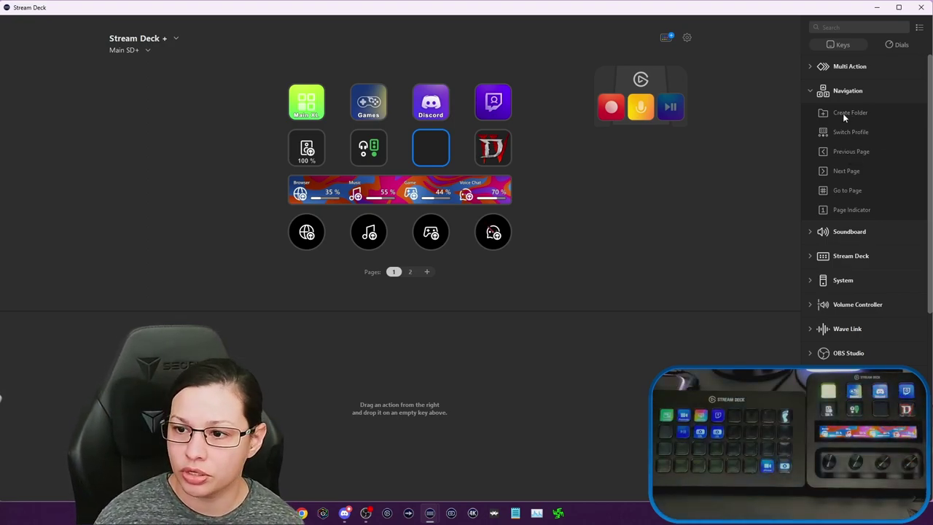
left_click_drag(821, 131, 431, 148)
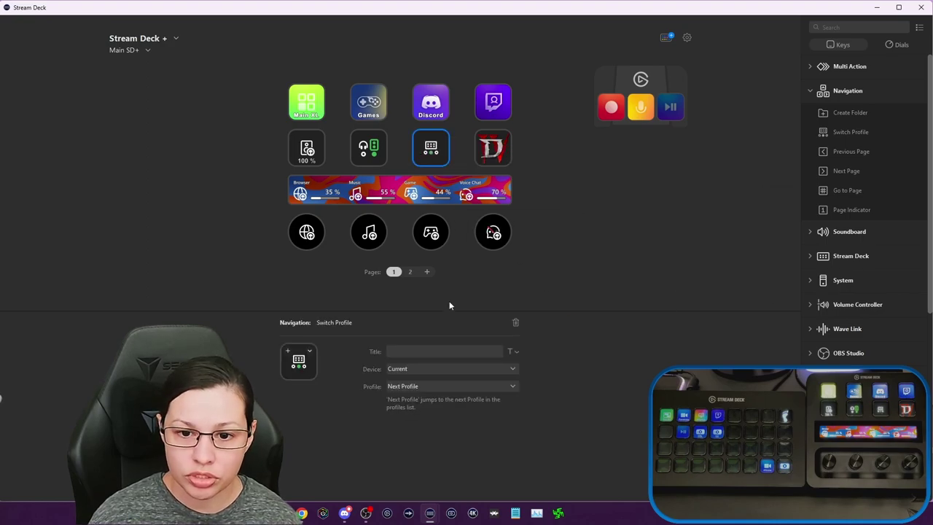
left_click(423, 368)
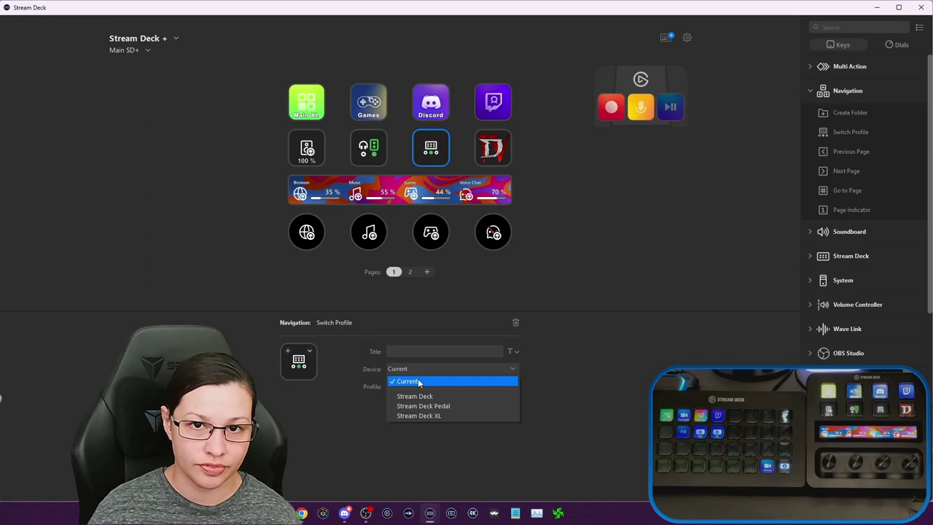
left_click(419, 416)
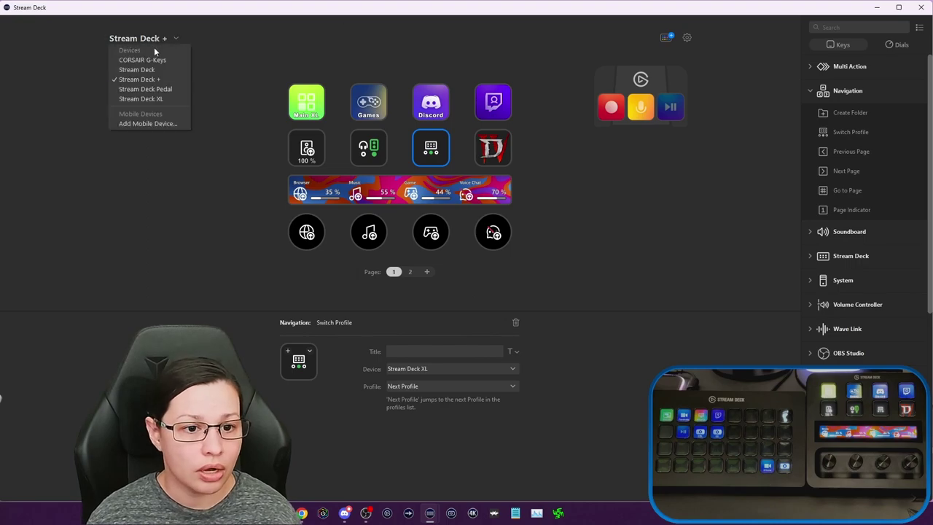
Create a new profile for the Stream Deck XL and load that blank profile on the device
left_click(153, 98)
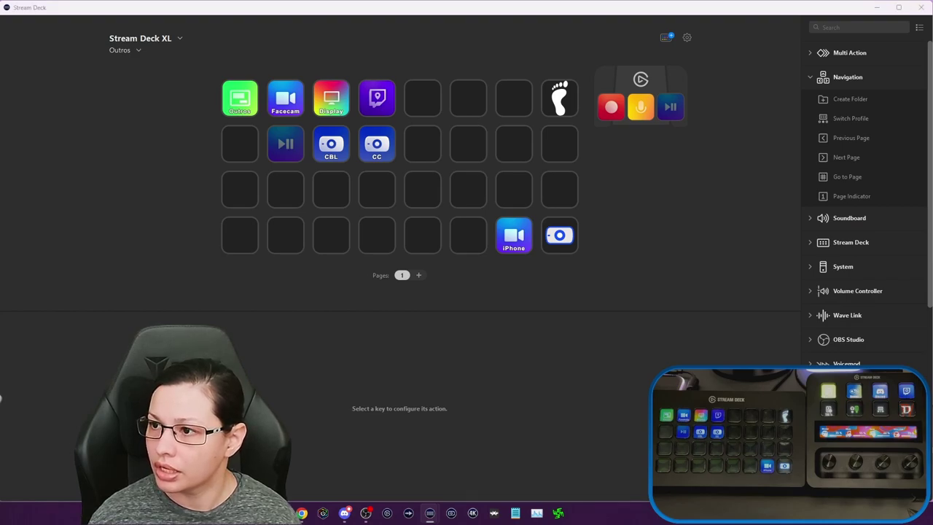
left_click_drag(524, 101, 418, 133)
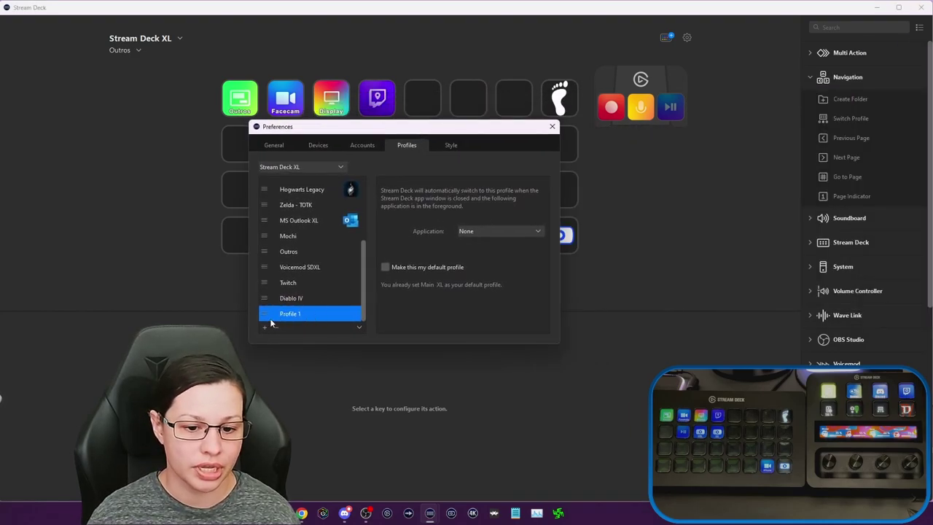
left_click(552, 127)
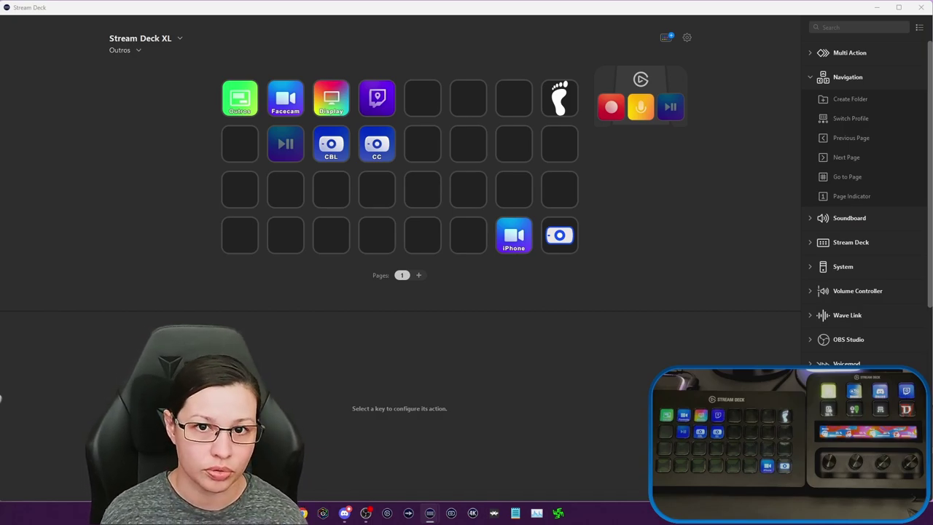
left_click(136, 51)
left_click(139, 219)
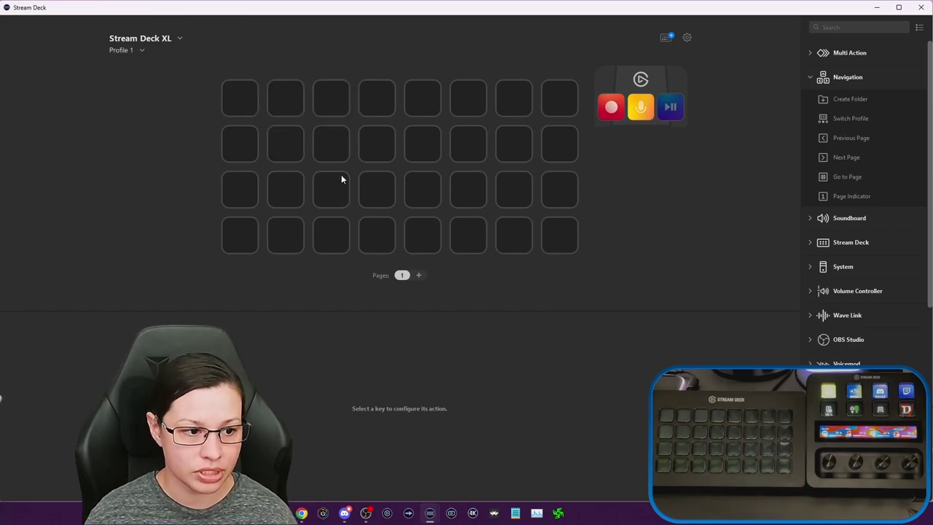
Return to the Stream Deck + and set its Switch Profile key to open Profile 1 on the Stream Deck XL
left_click(142, 37)
left_click(157, 79)
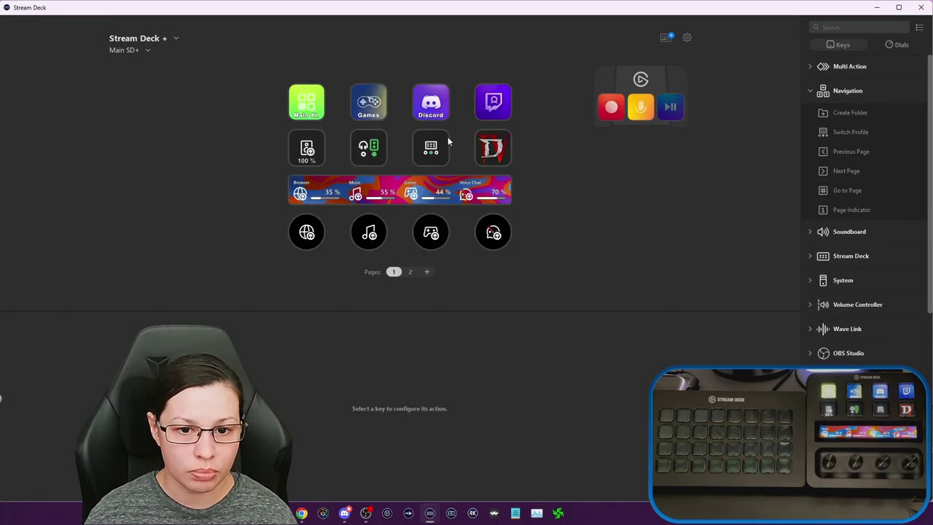
left_click(430, 142)
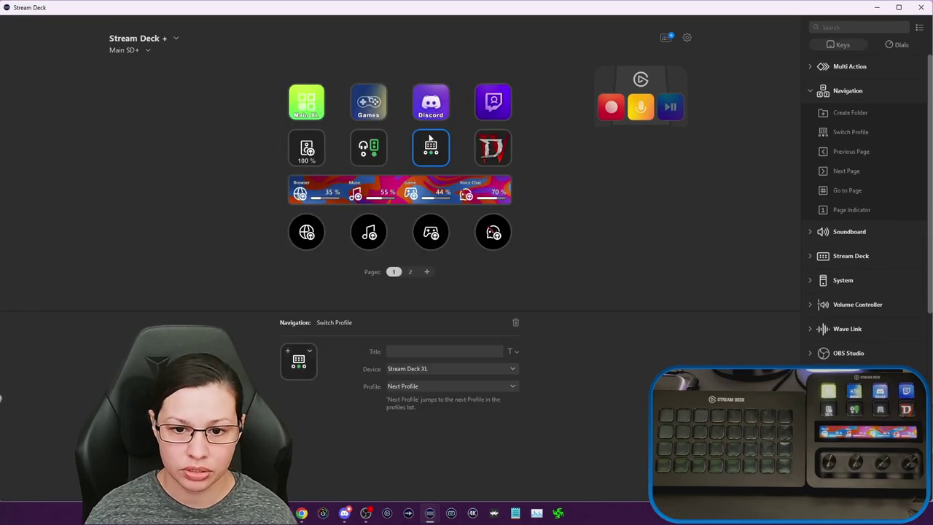
left_click(443, 387)
left_click(440, 377)
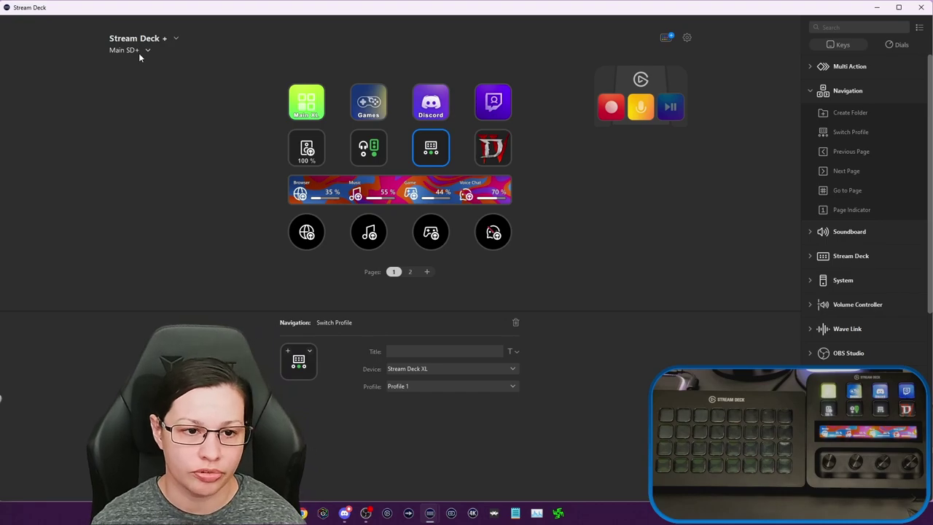
Try the blue stacked-grid icon from the icon library on the Switch Profile key and restore the key's default icon
left_click(306, 361)
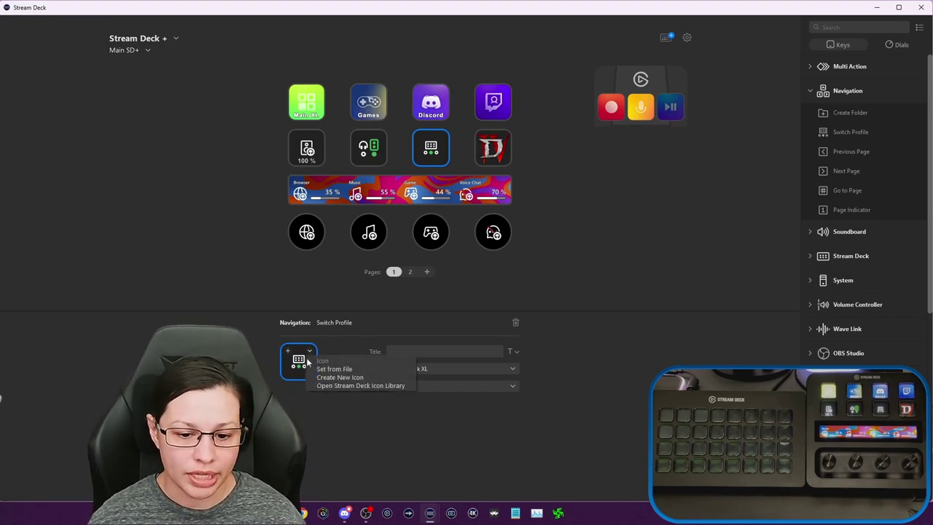
left_click(337, 385)
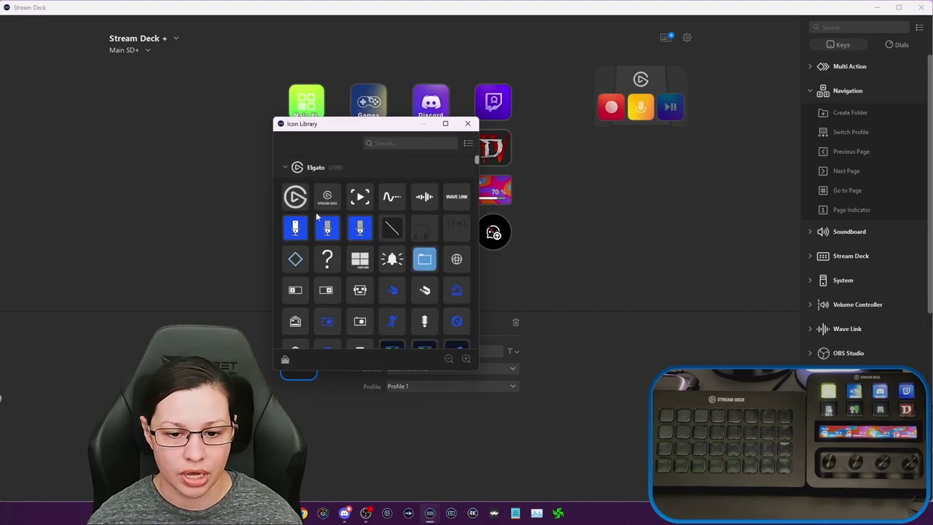
scroll(382, 272, "down", 4)
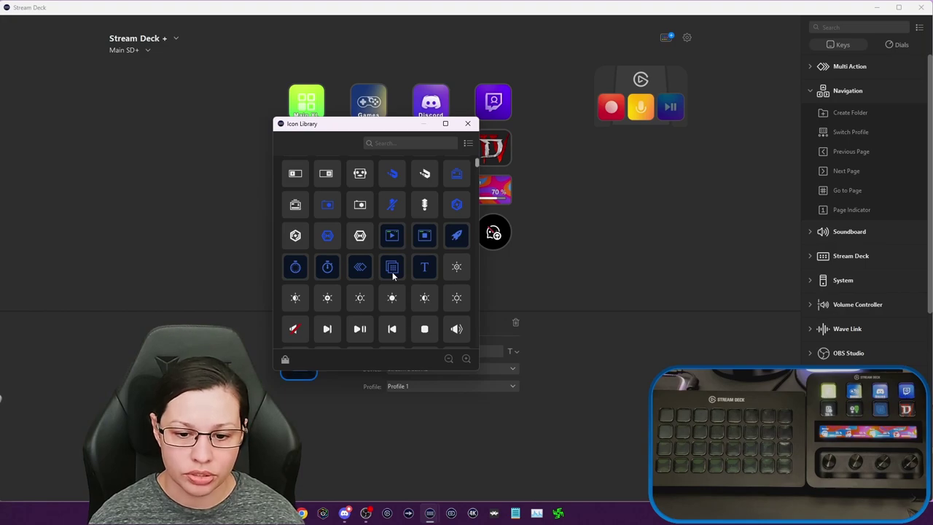
left_click(468, 127)
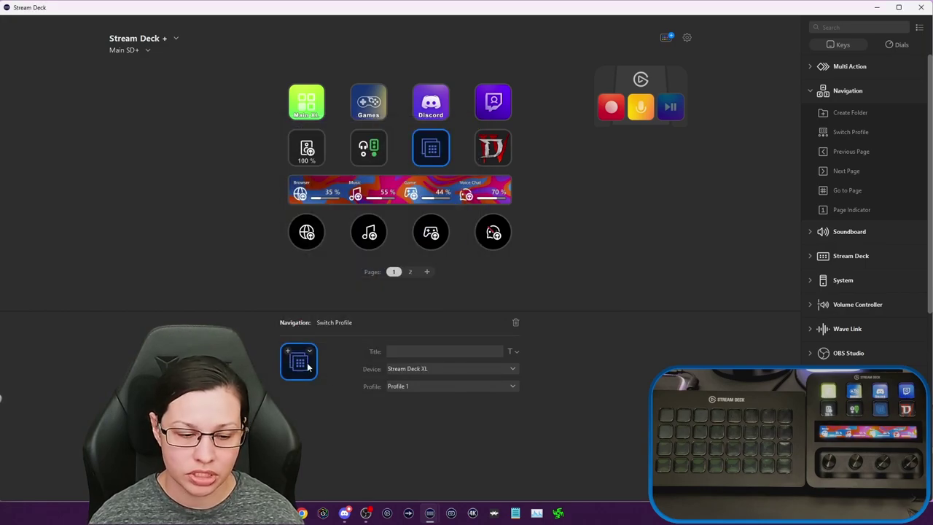
left_click(301, 362)
left_click(340, 395)
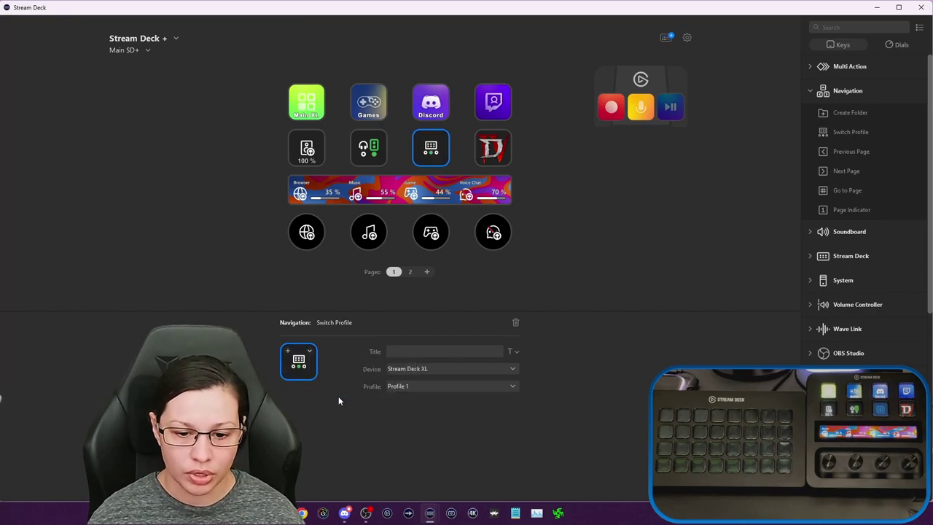
On the Stream Deck XL, add a Switch Profile action to the first key of Profile 1 and target the Stream Deck Pedal
left_click(149, 38)
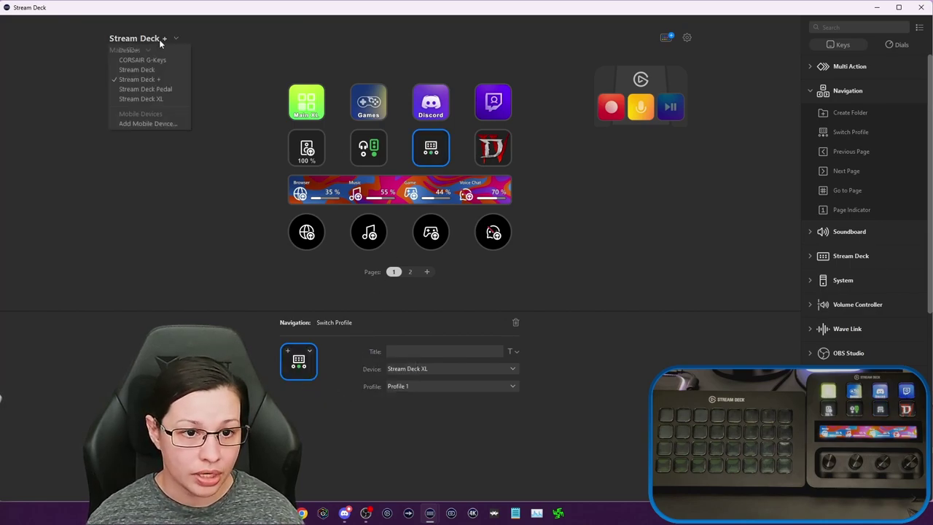
left_click(156, 98)
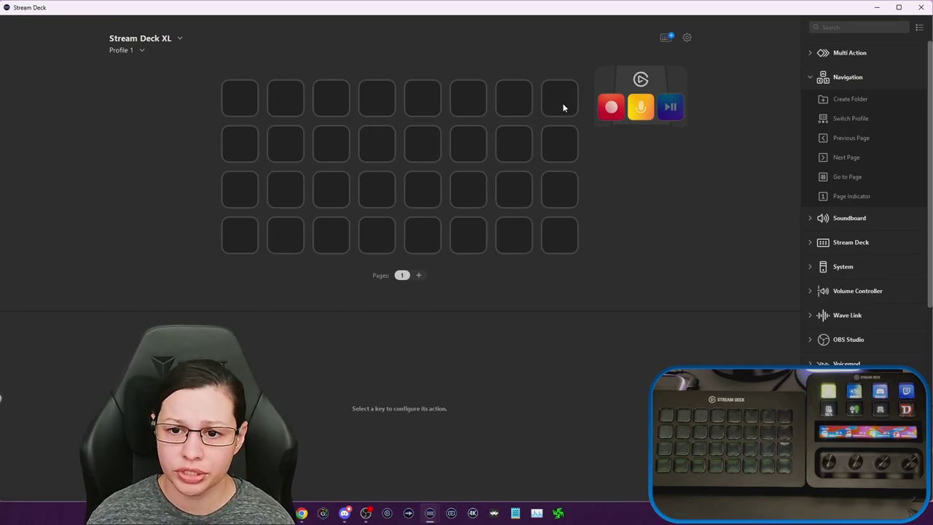
left_click_drag(824, 119, 245, 99)
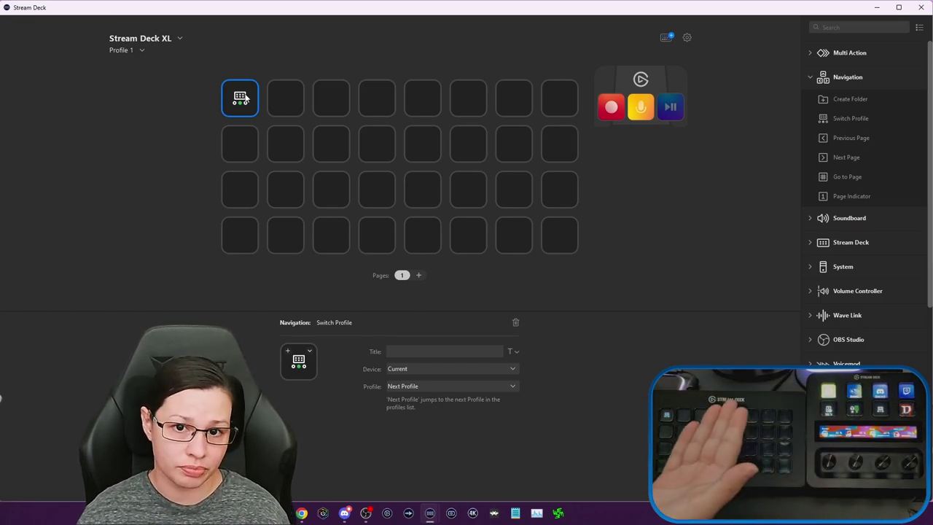
left_click(433, 373)
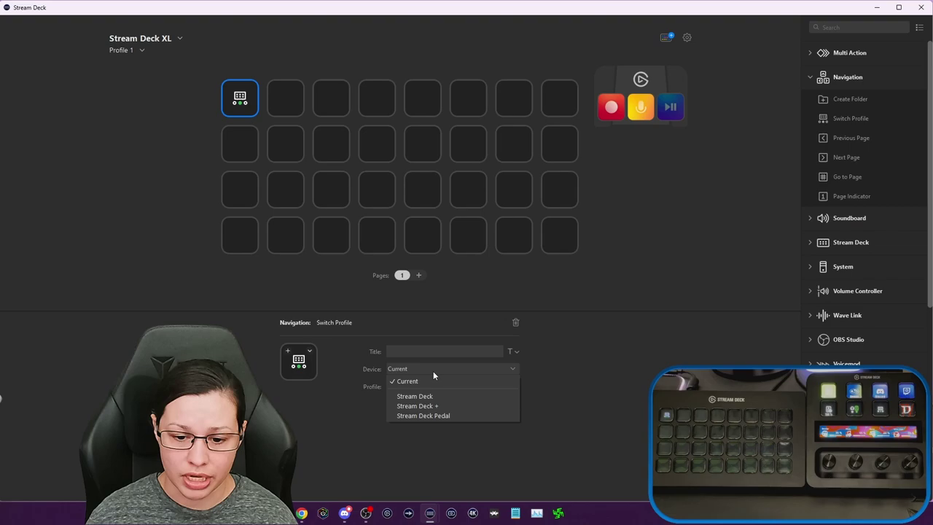
left_click(437, 415)
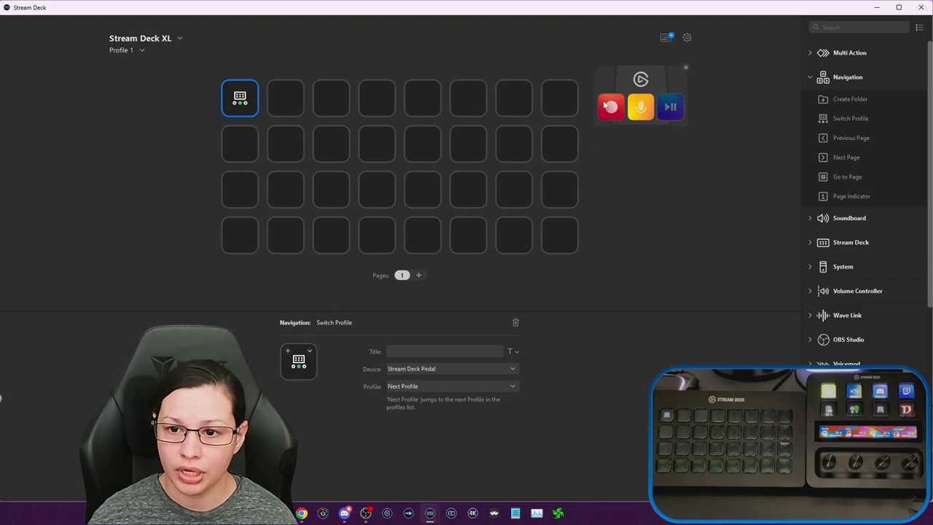
Switch to the Stream Deck Pedal and load its blank Profile 1
left_click(164, 41)
left_click(162, 89)
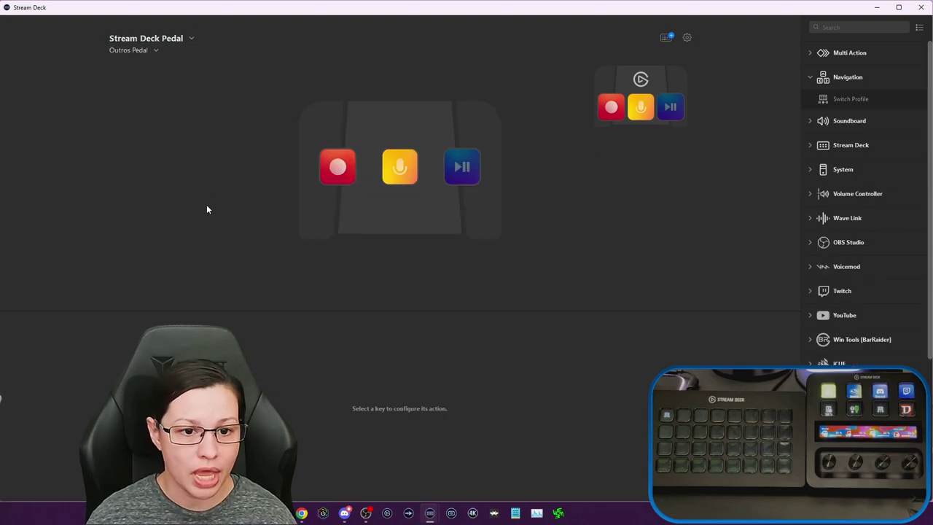
left_click(151, 50)
left_click(141, 126)
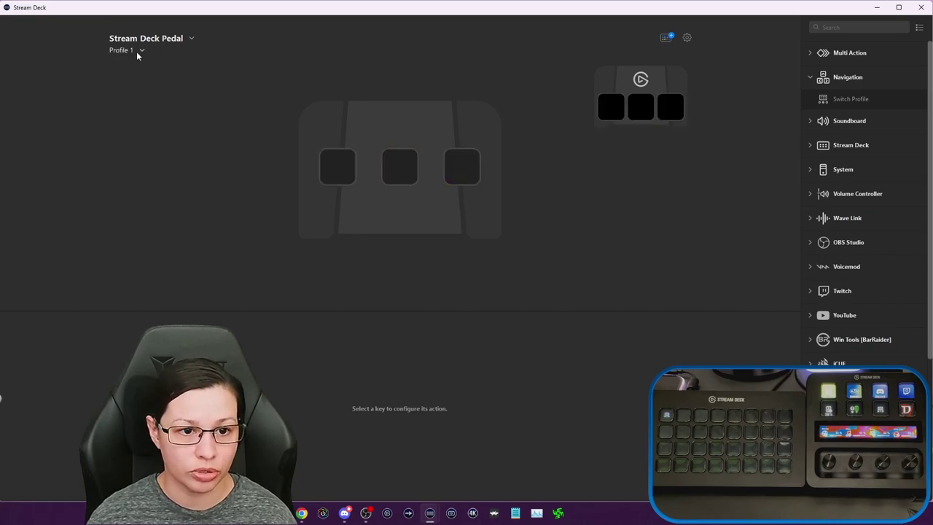
Return to the Stream Deck XL and set its Switch Profile key to open Profile 1 on the Stream Deck Pedal
left_click(172, 40)
left_click(152, 96)
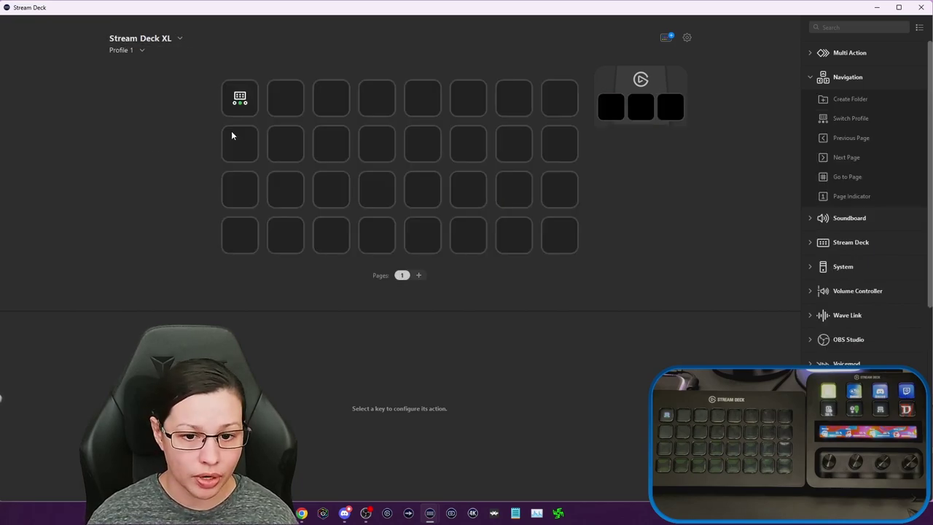
left_click(242, 99)
left_click(440, 386)
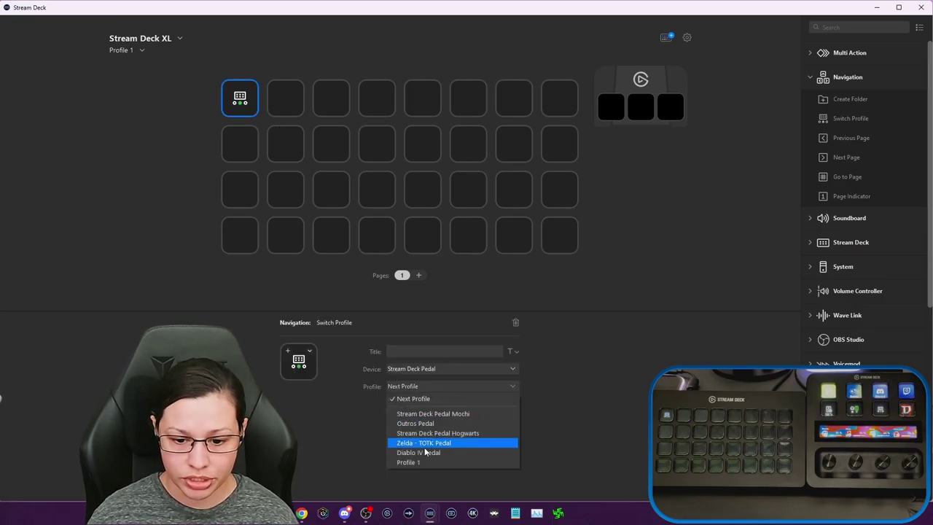
left_click(417, 461)
left_click(304, 300)
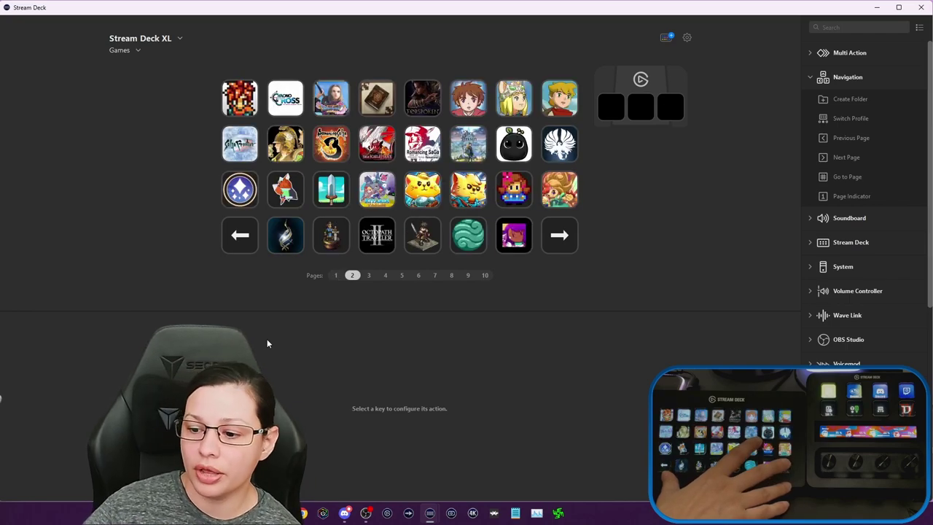
Examine the Twitch Watcher settings of the SE key in the Stream Deck XL's Twitch profile
scroll(868, 204, "down", 5)
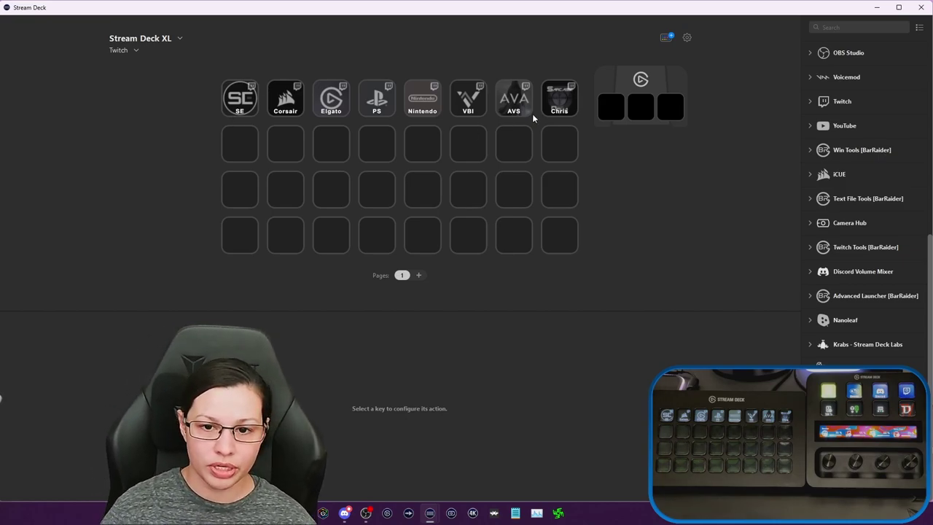
left_click(249, 100)
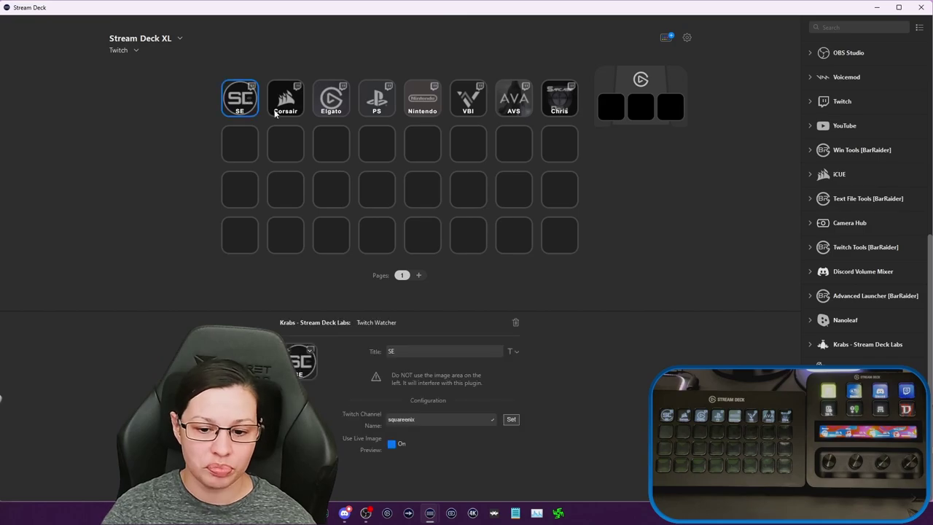